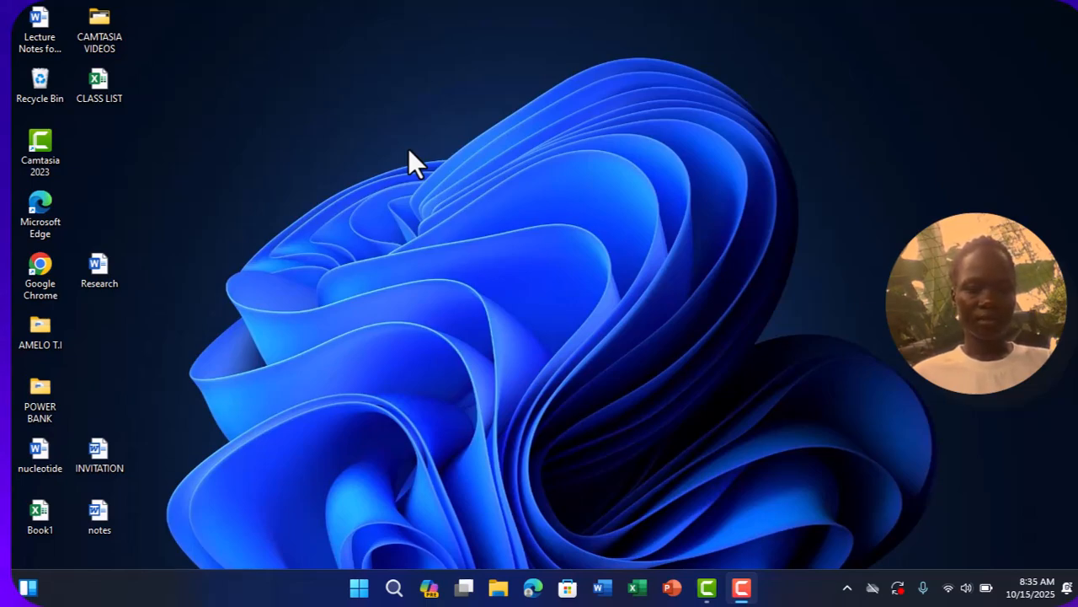
- Open the CLASS LIST workbook from the desktop
{"action": "double_click", "coordinate": [100, 93]}
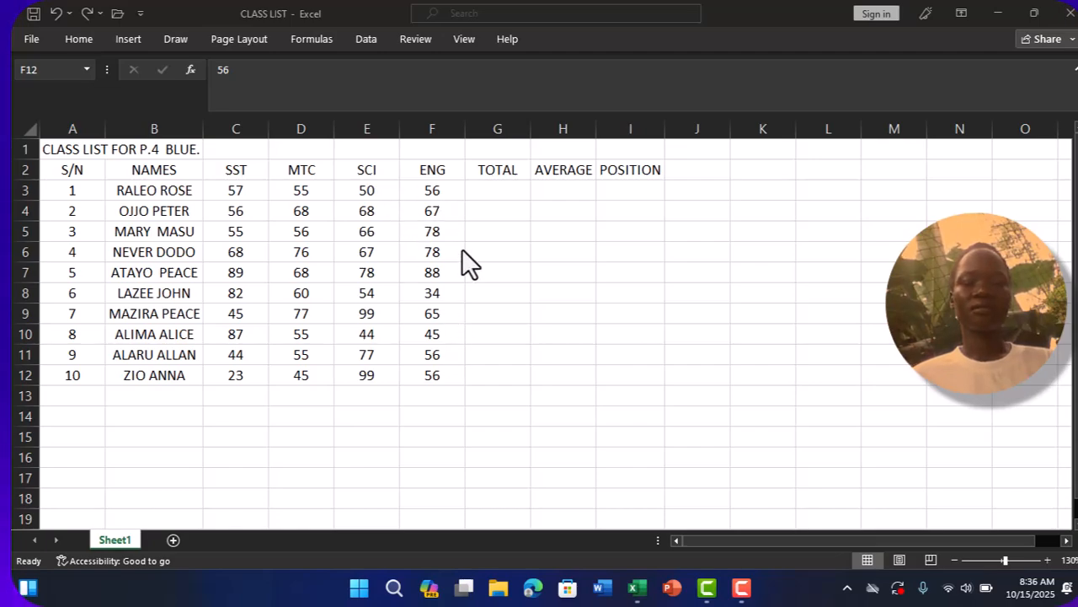
{"action": "left_click", "coordinate": [483, 183]}
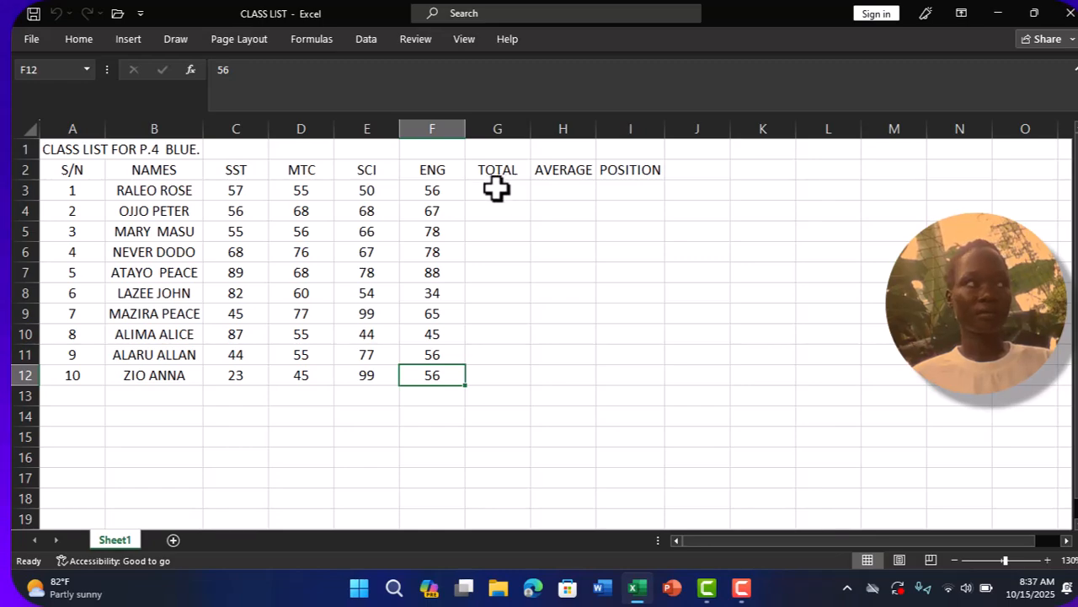
- Begin a SUM formula in cell G3 under TOTAL for the first pupil
{"action": "left_click", "coordinate": [494, 191]}
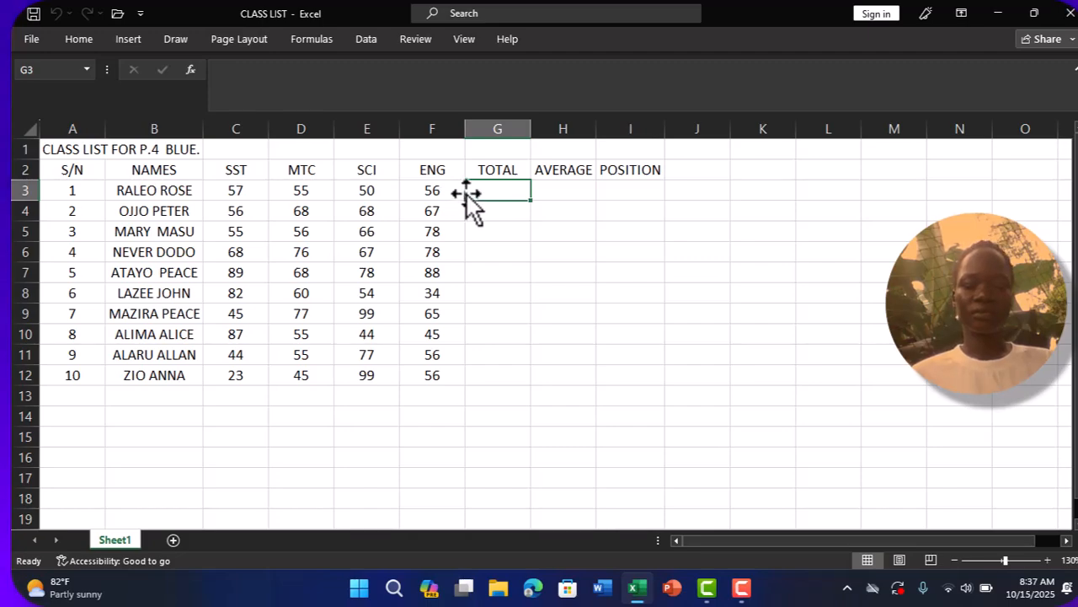
{"action": "type", "text": "="}
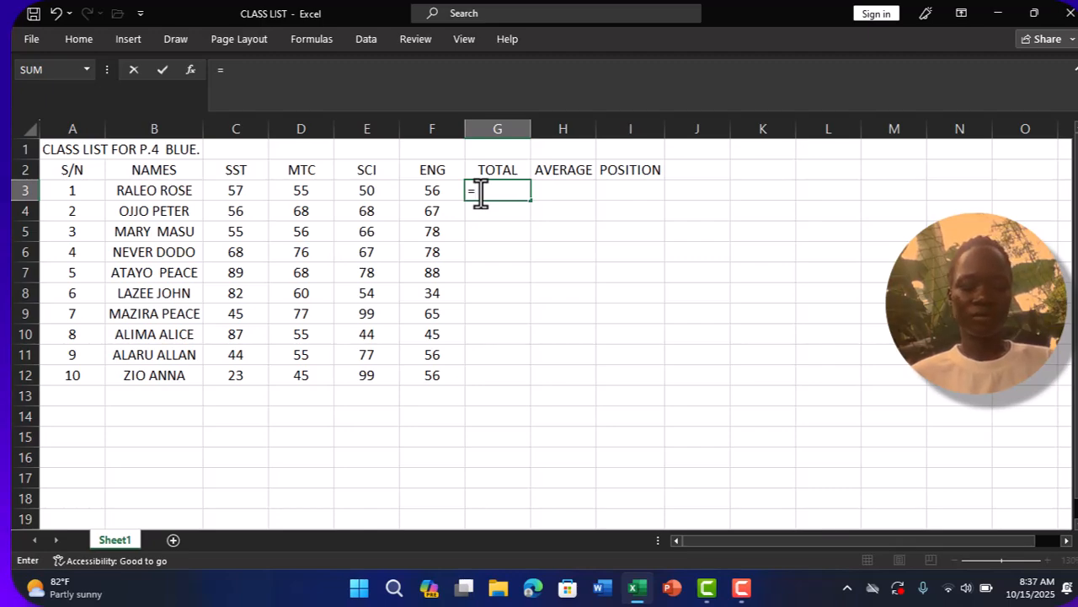
{"action": "type", "text": "SUM"}
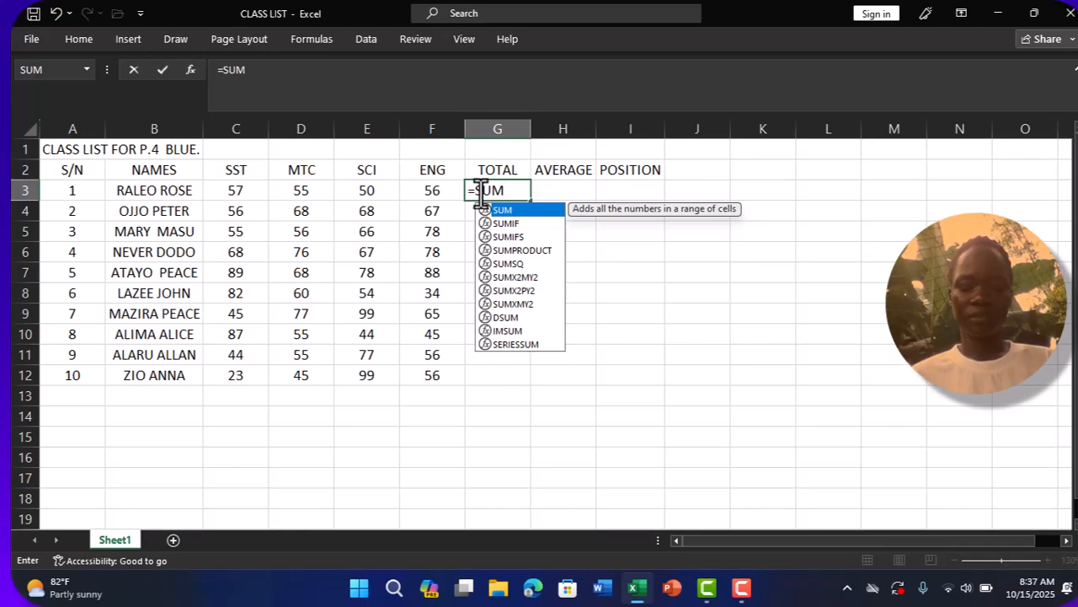
{"action": "type", "text": "("}
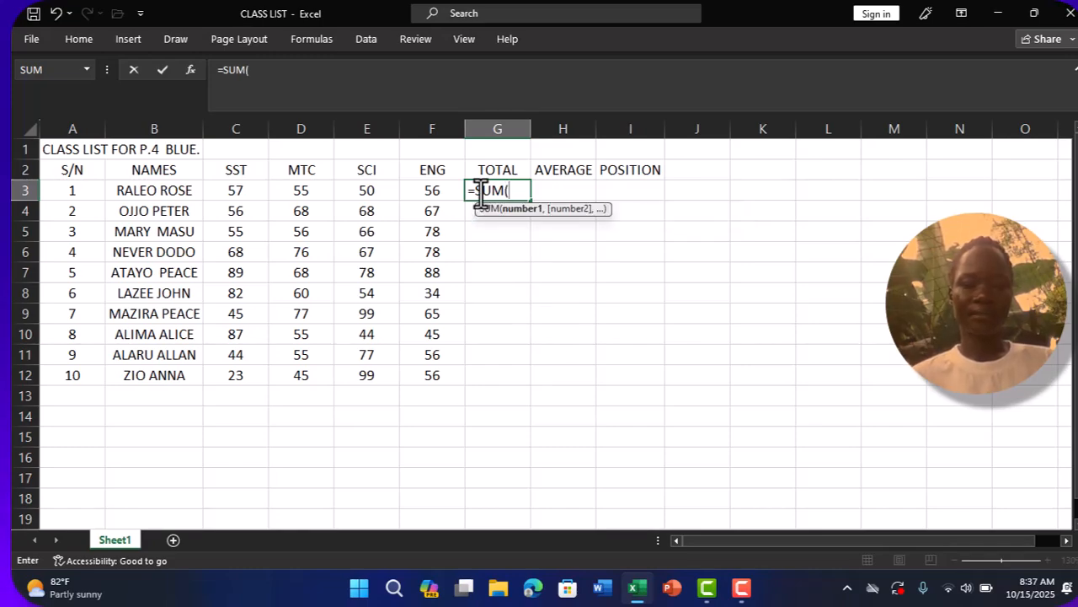
{"action": "left_click", "coordinate": [235, 192]}
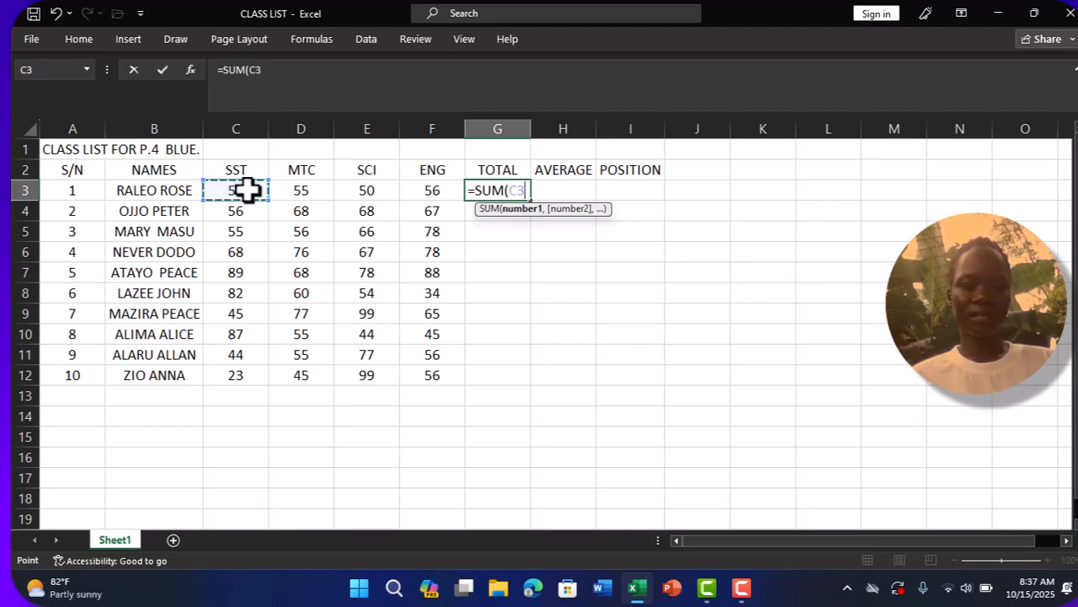
{"action": "left_click", "coordinate": [309, 191]}
{"action": "left_click", "coordinate": [362, 191]}
{"action": "left_click", "coordinate": [434, 191]}
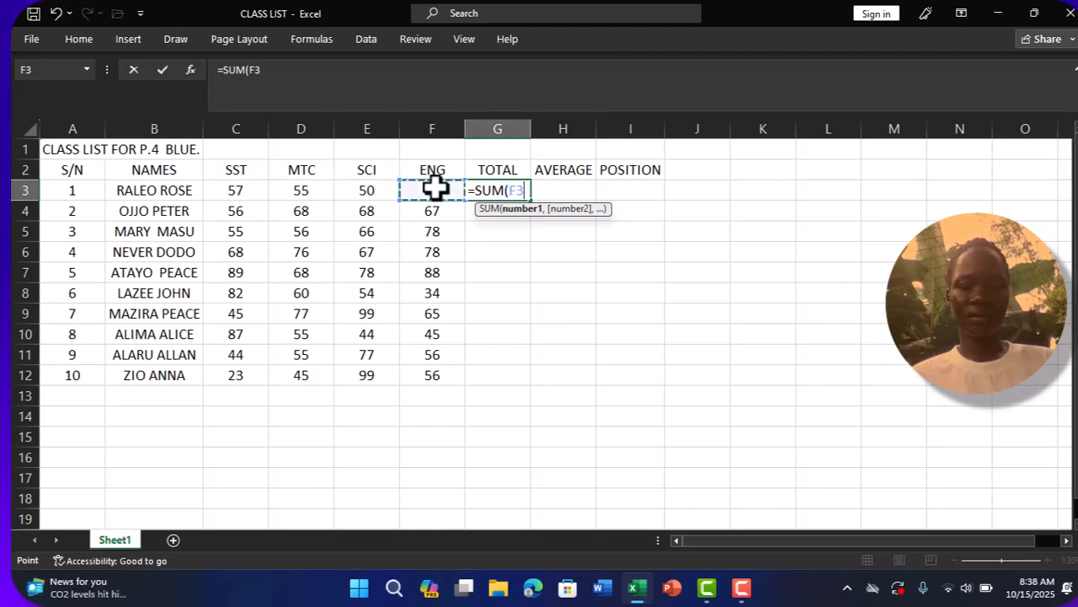
- Complete the G3 formula as =SUM(C3:F3) and fill it down the TOTAL column to row 12
{"action": "left_click", "coordinate": [235, 193]}
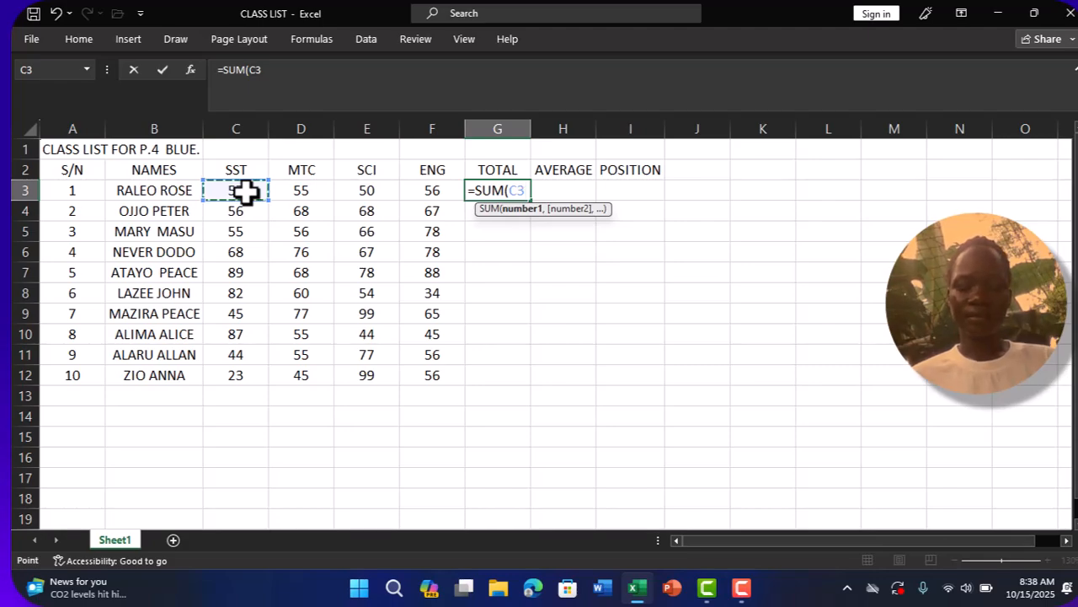
{"action": "key", "text": "F8"}
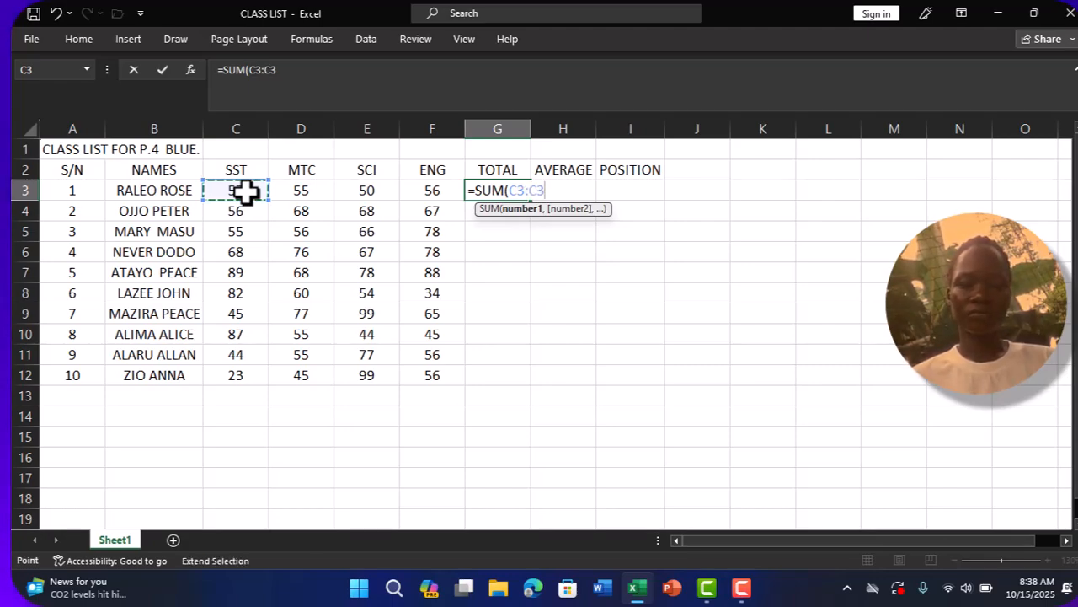
{"action": "left_click", "coordinate": [426, 191]}
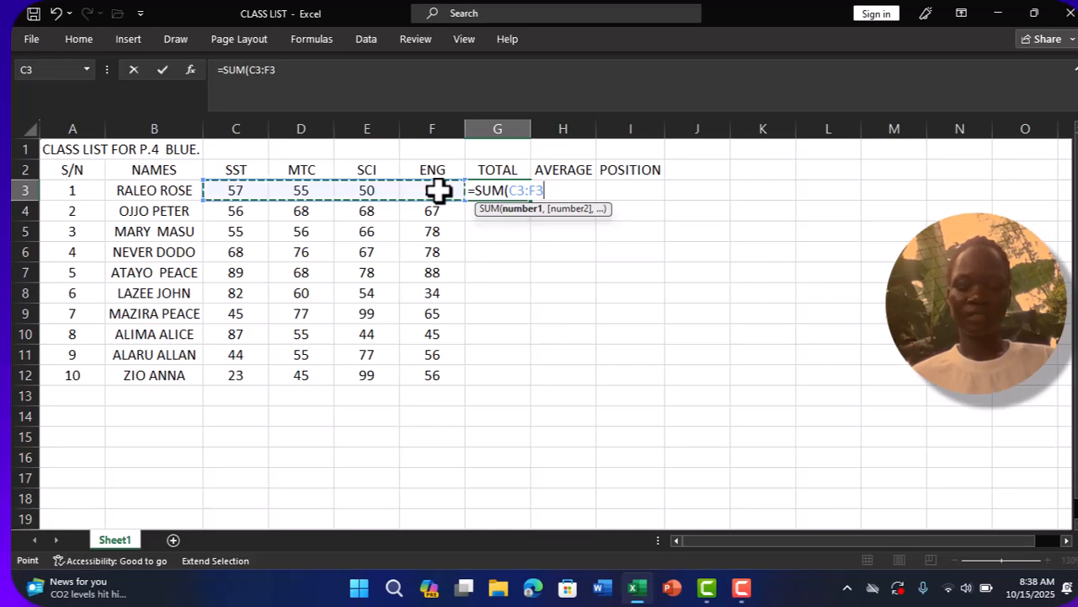
{"action": "type", "text": ")"}
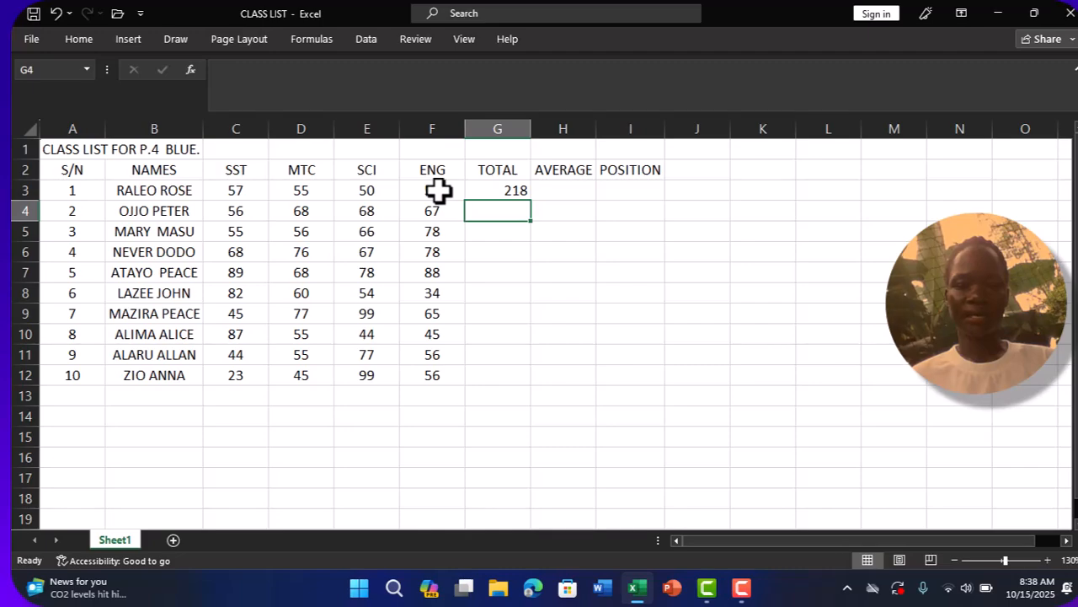
{"action": "left_click", "coordinate": [502, 192]}
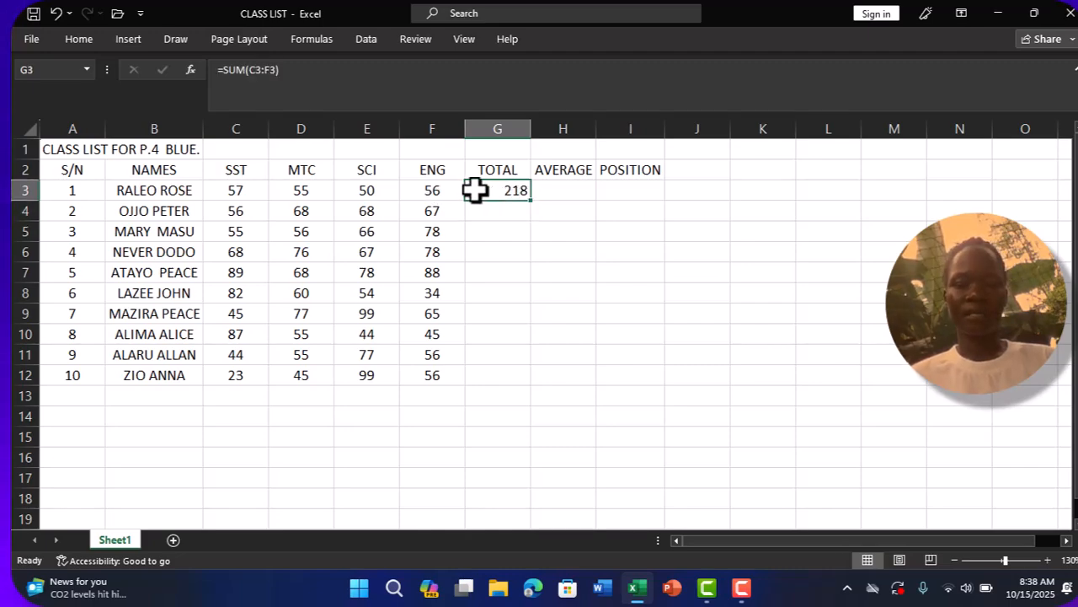
{"action": "double_click", "coordinate": [531, 200]}
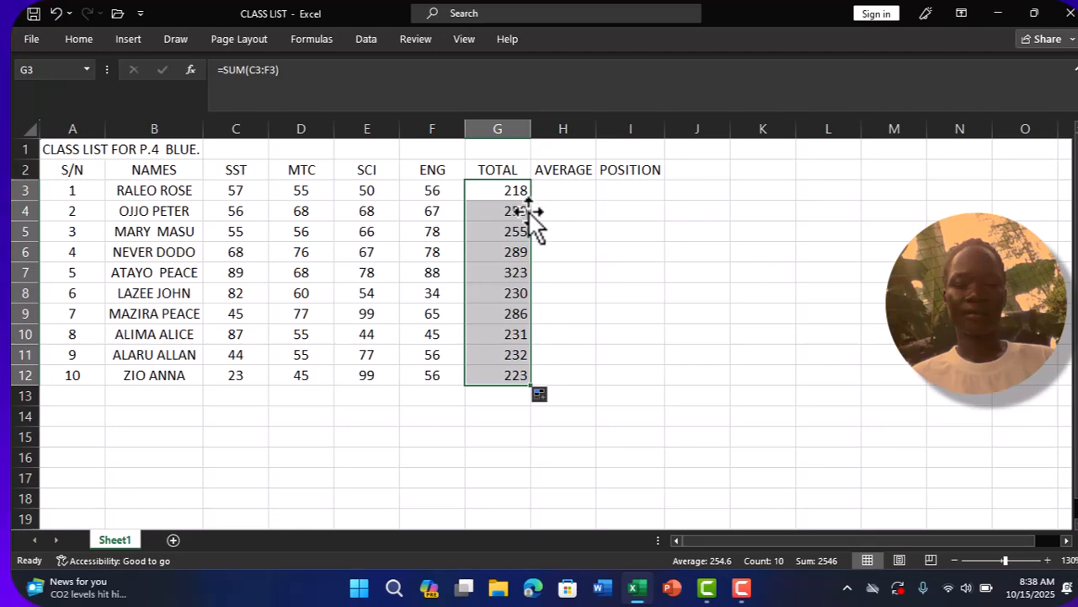
{"action": "left_click", "coordinate": [501, 246]}
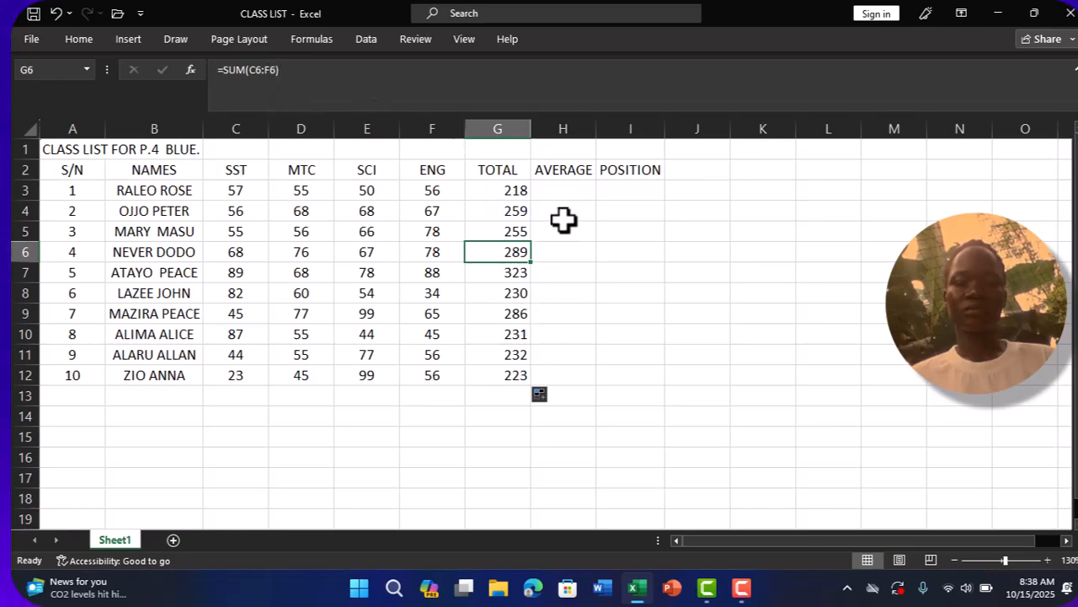
- Enter =AVERAGE(C3:F3) in H3 and fill it down the AVERAGE column to row 12
{"action": "left_click", "coordinate": [560, 187]}
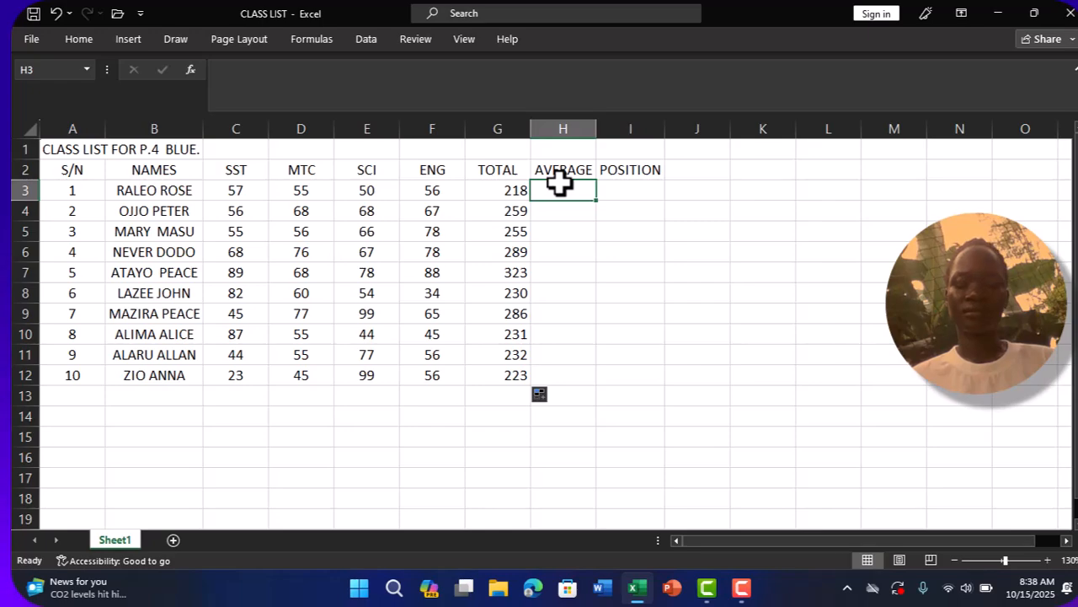
{"action": "type", "text": "="}
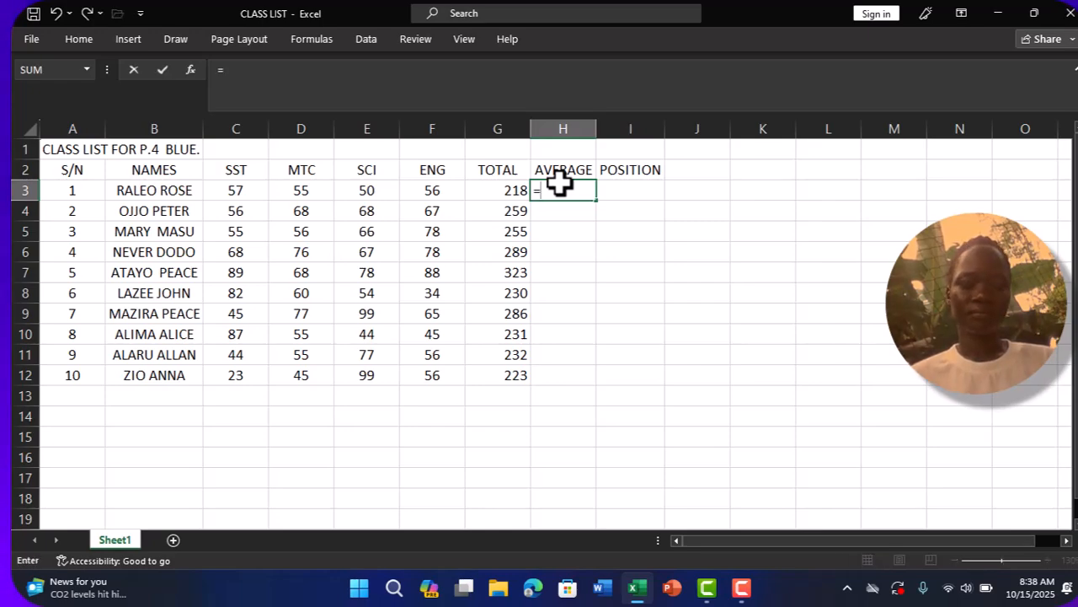
{"action": "type", "text": "A"}
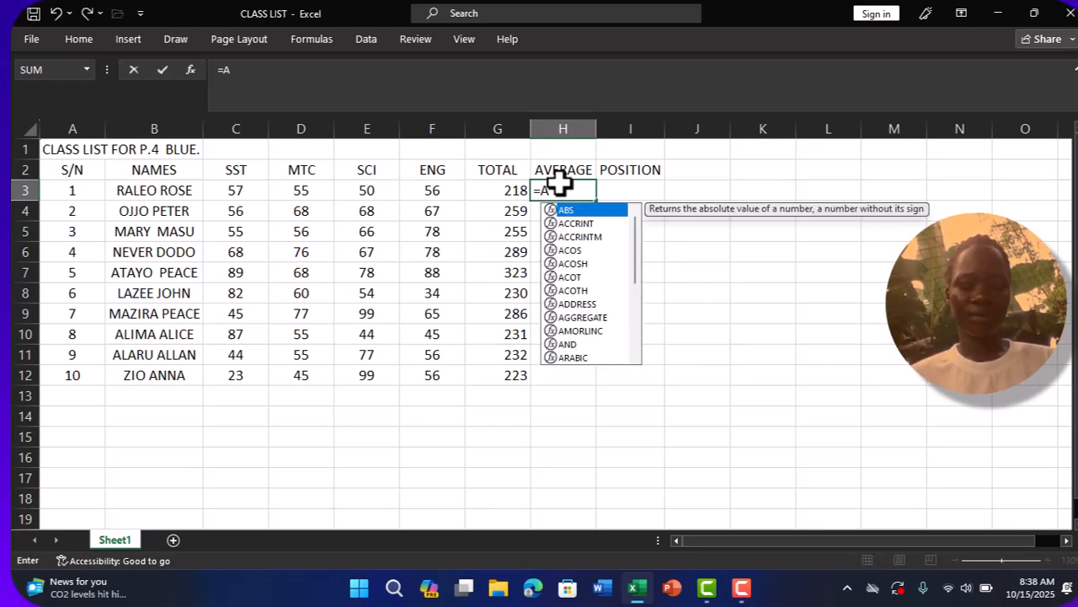
{"action": "type", "text": "VERAGE"}
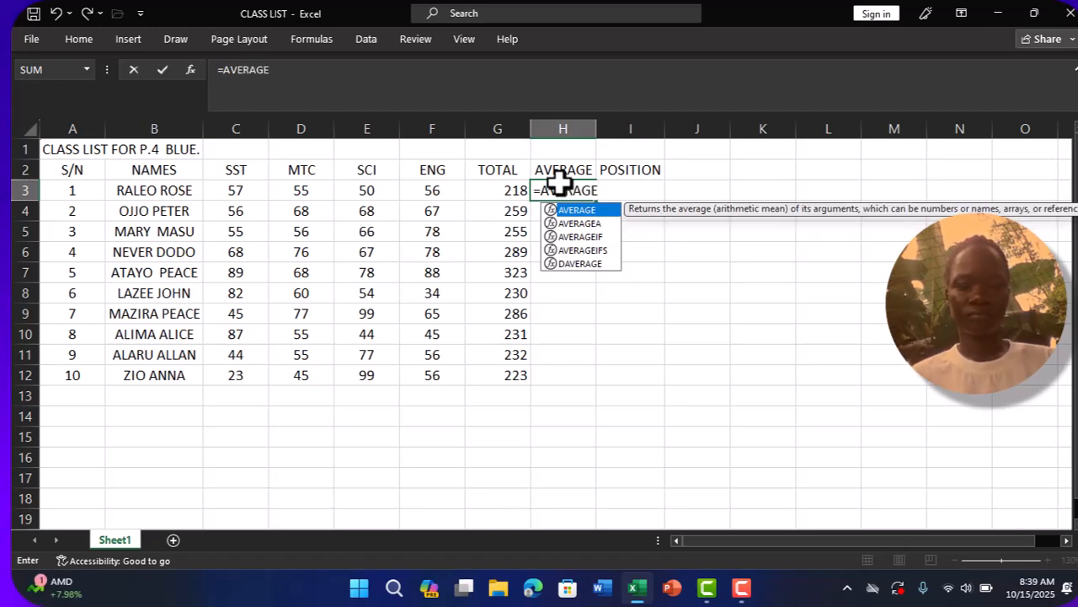
{"action": "type", "text": "("}
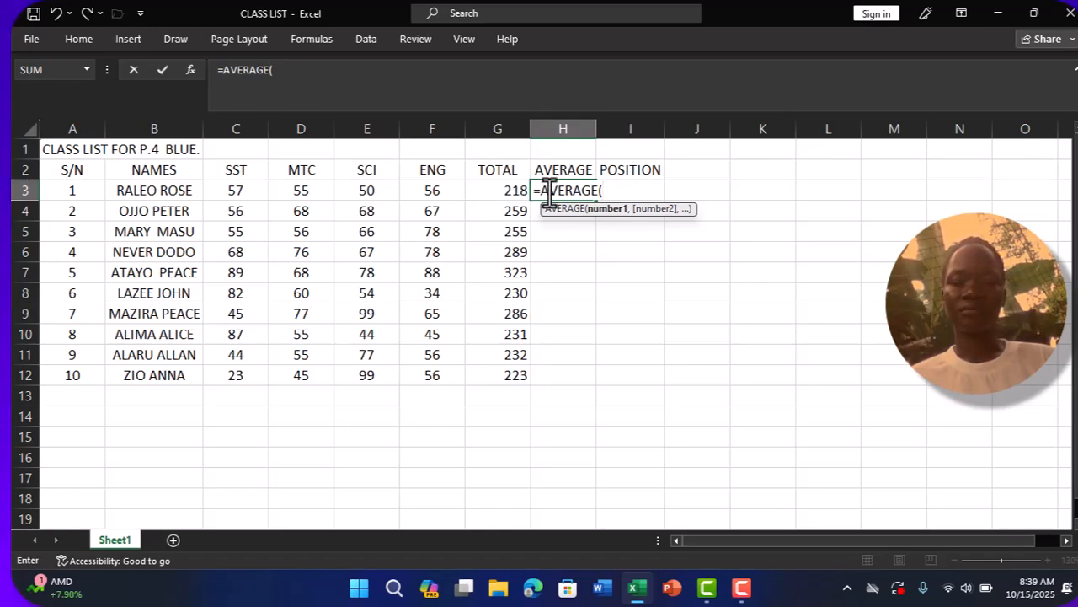
{"action": "left_click", "coordinate": [248, 193]}
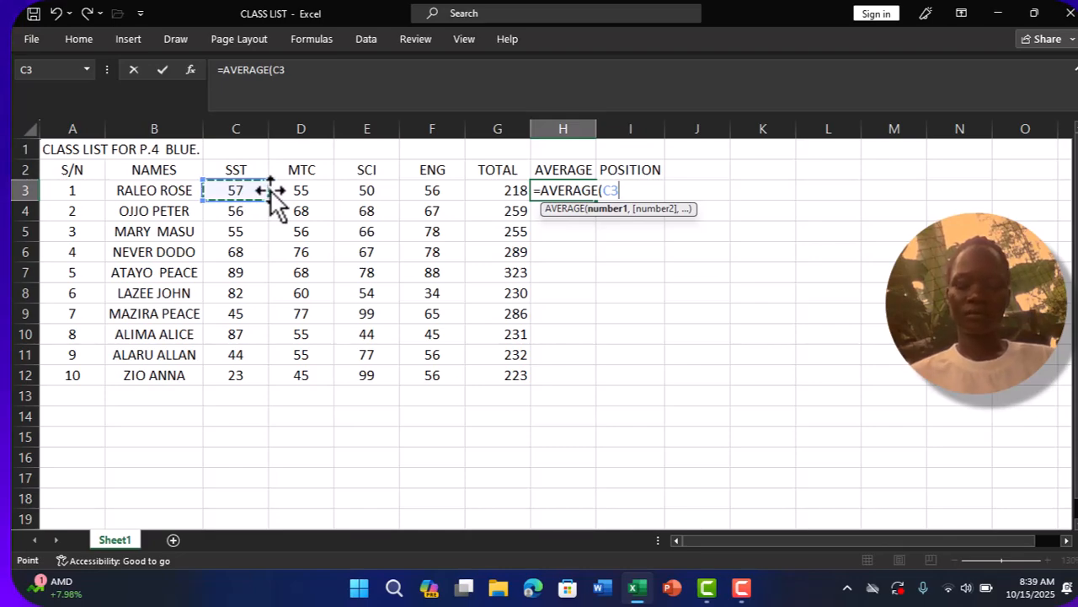
{"action": "key", "text": "F8"}
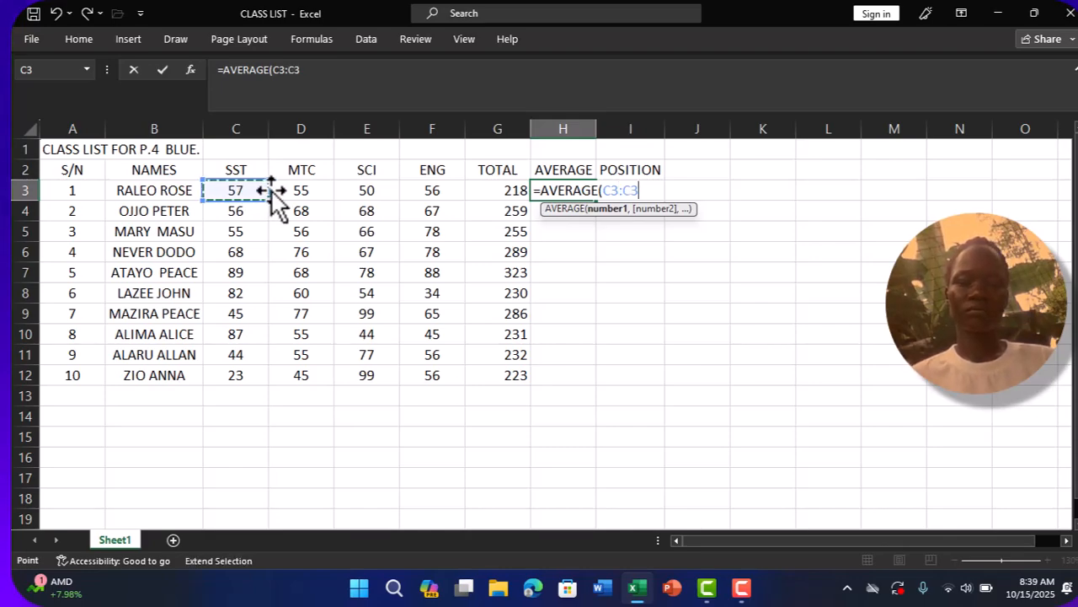
{"action": "left_click", "coordinate": [447, 196]}
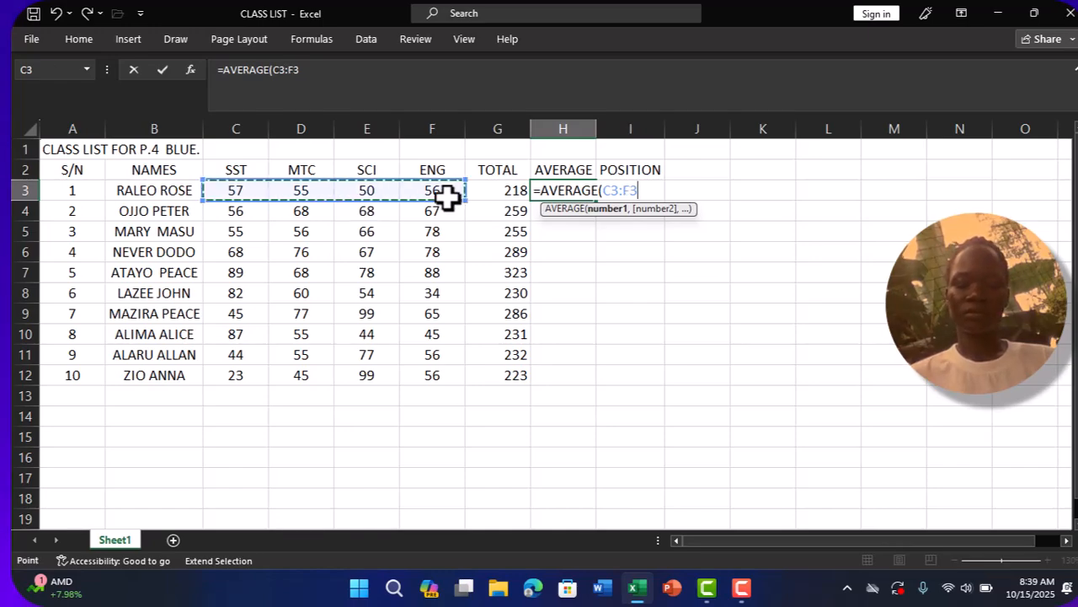
{"action": "type", "text": ")"}
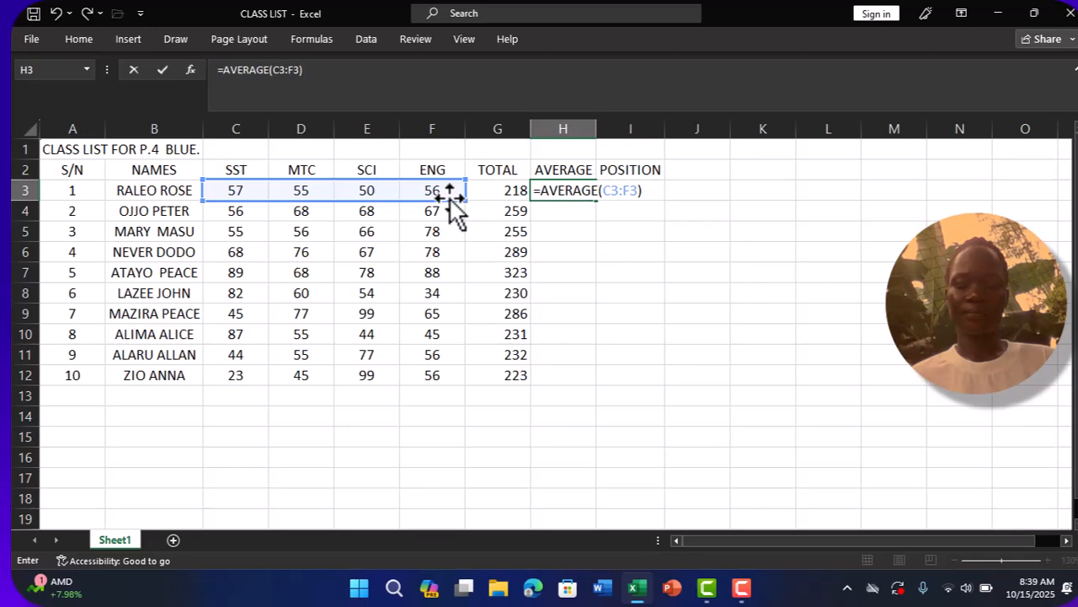
{"action": "key", "text": "Return"}
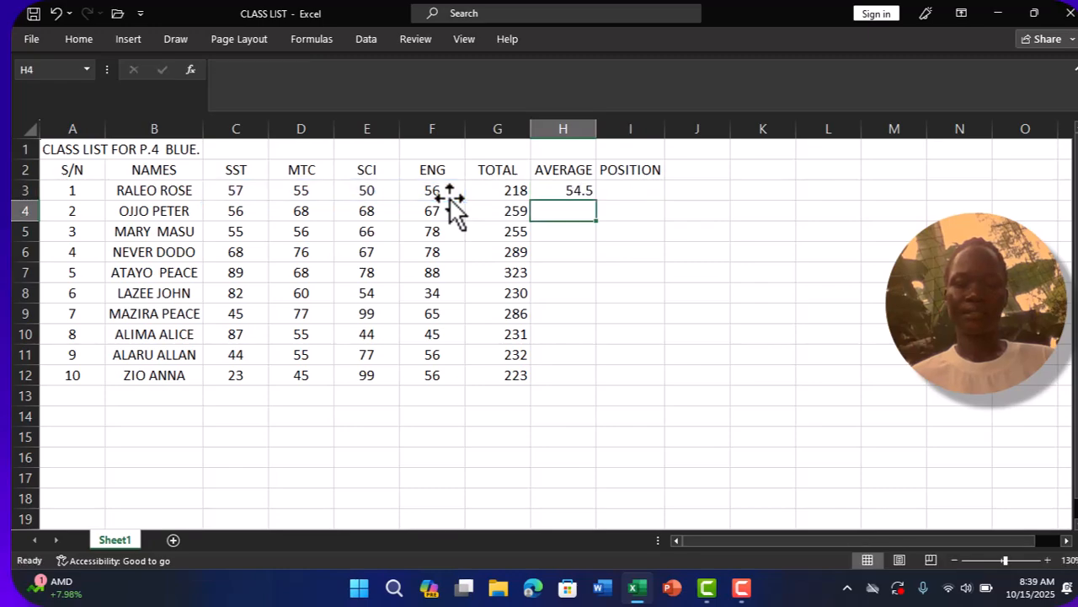
{"action": "left_click", "coordinate": [573, 190]}
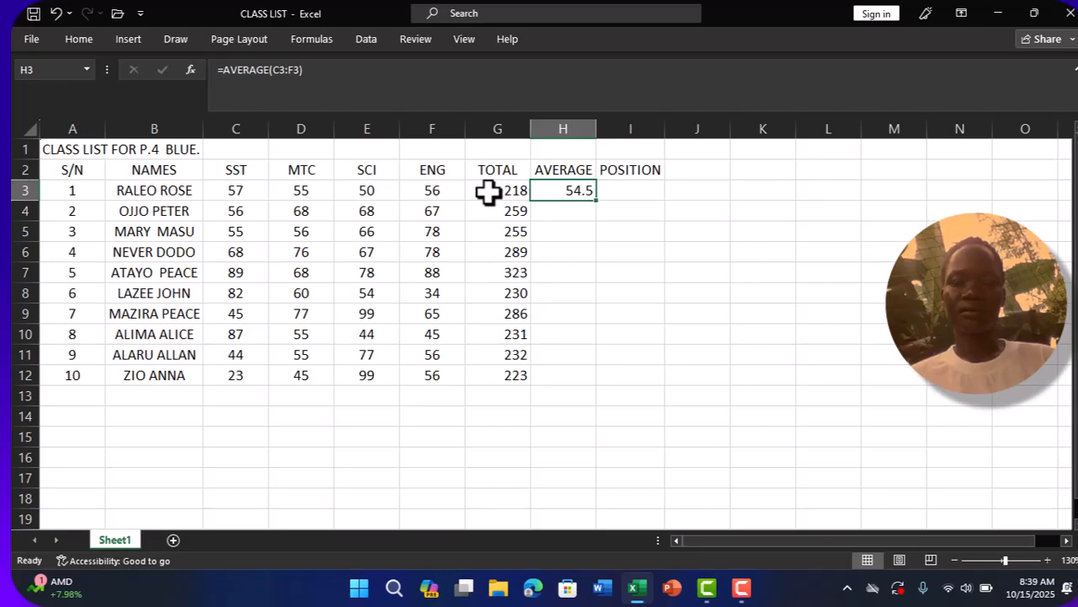
{"action": "double_click", "coordinate": [595, 200]}
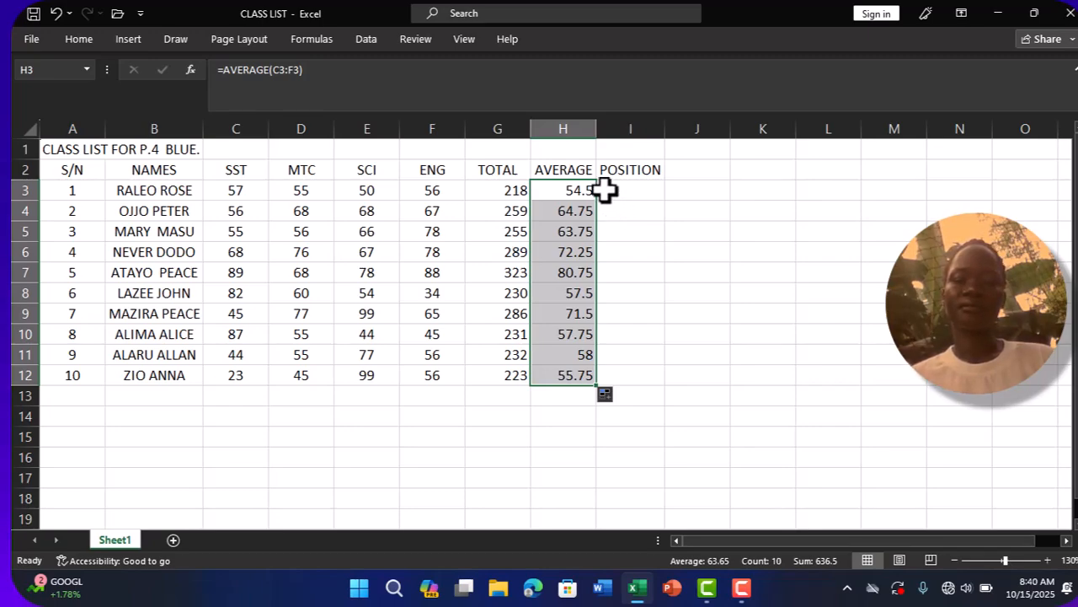
- Begin a RANK formula in I3 under POSITION, with H3 as the number and H3:H12 as the reference range
{"action": "left_click", "coordinate": [604, 190]}
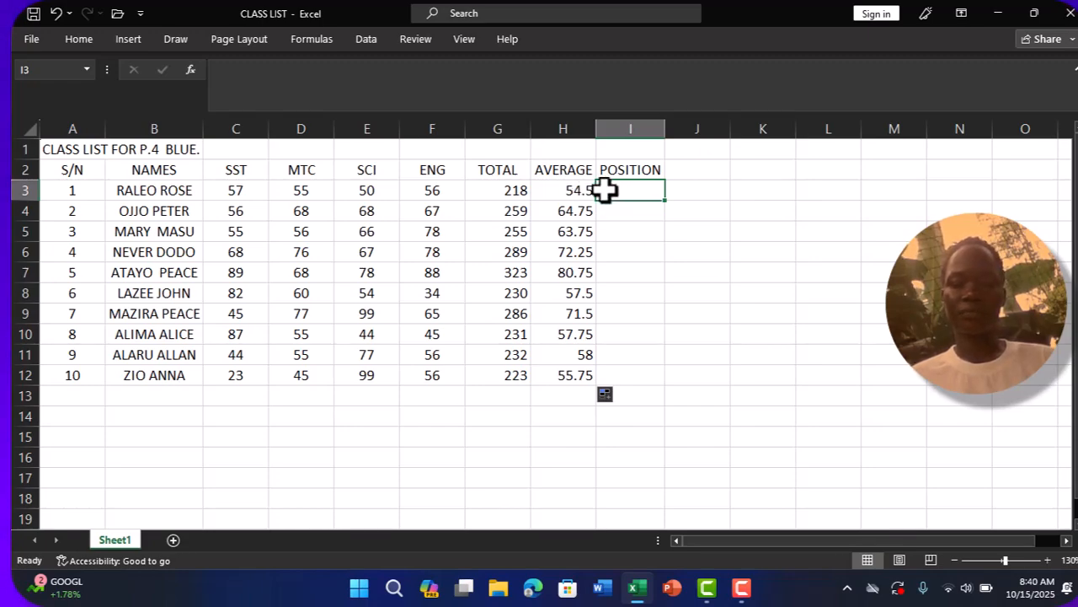
{"action": "type", "text": "="}
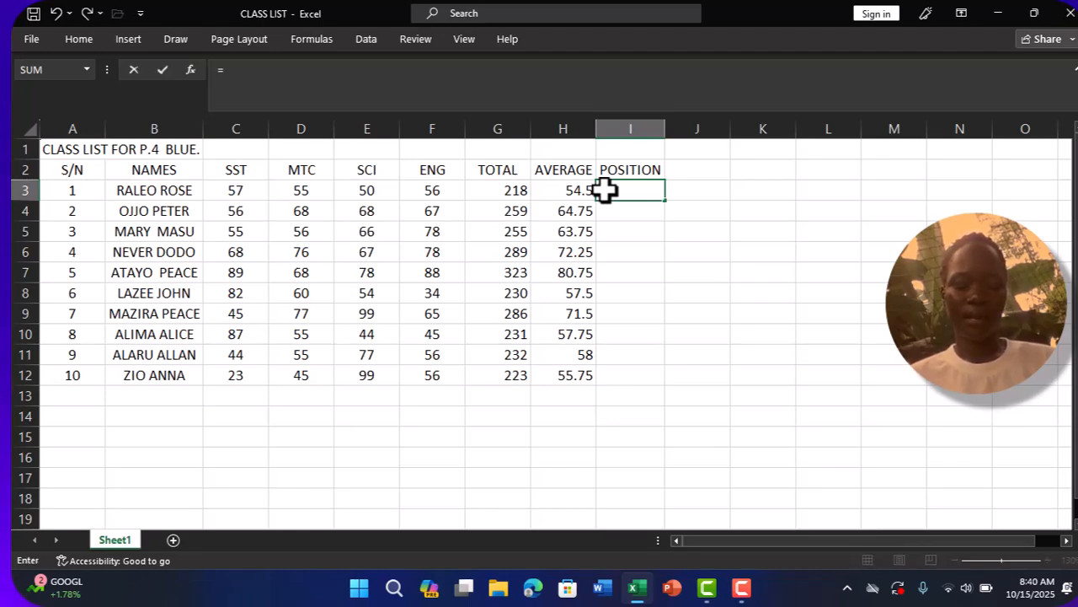
{"action": "type", "text": "RA"}
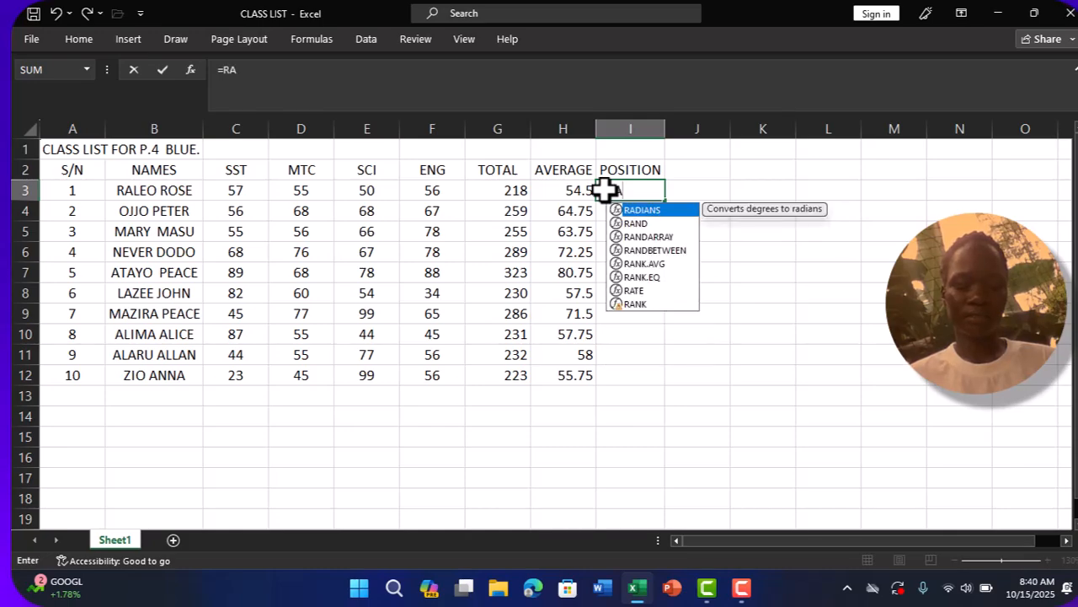
{"action": "type", "text": "NK"}
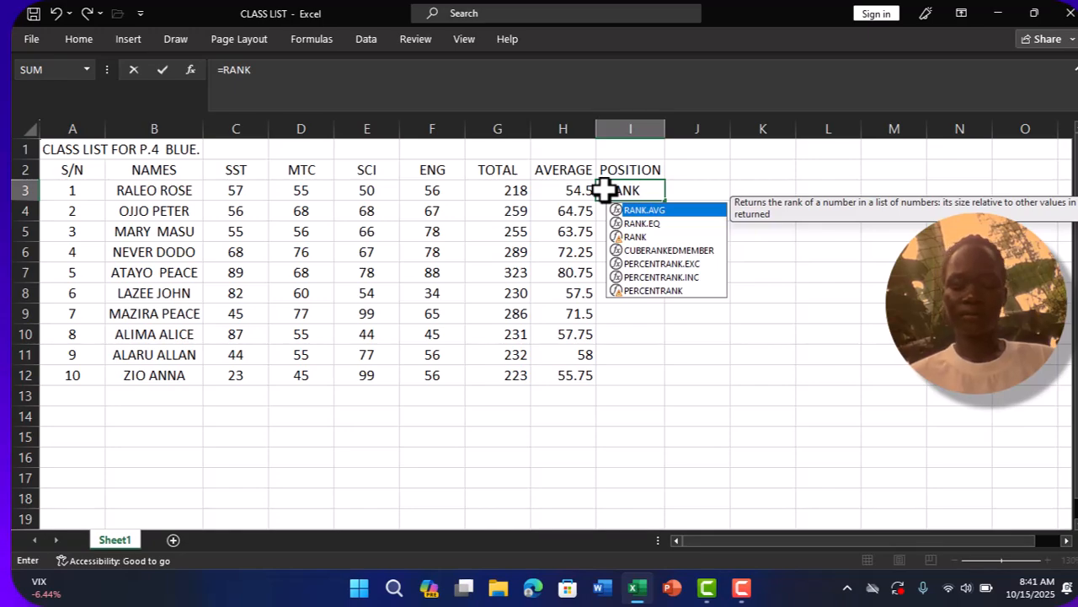
{"action": "type", "text": "("}
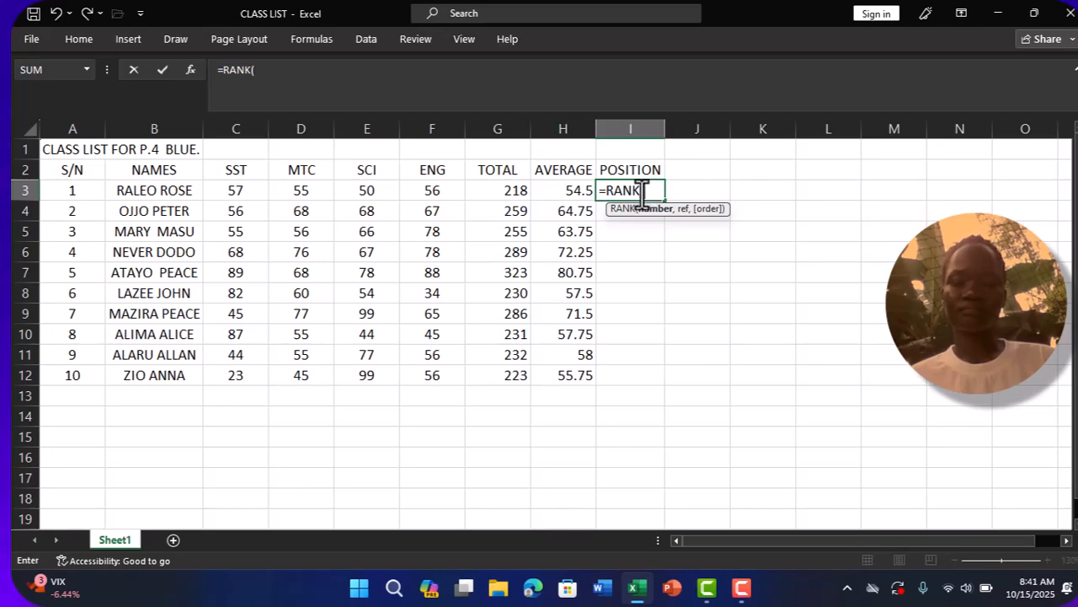
{"action": "left_click", "coordinate": [581, 189]}
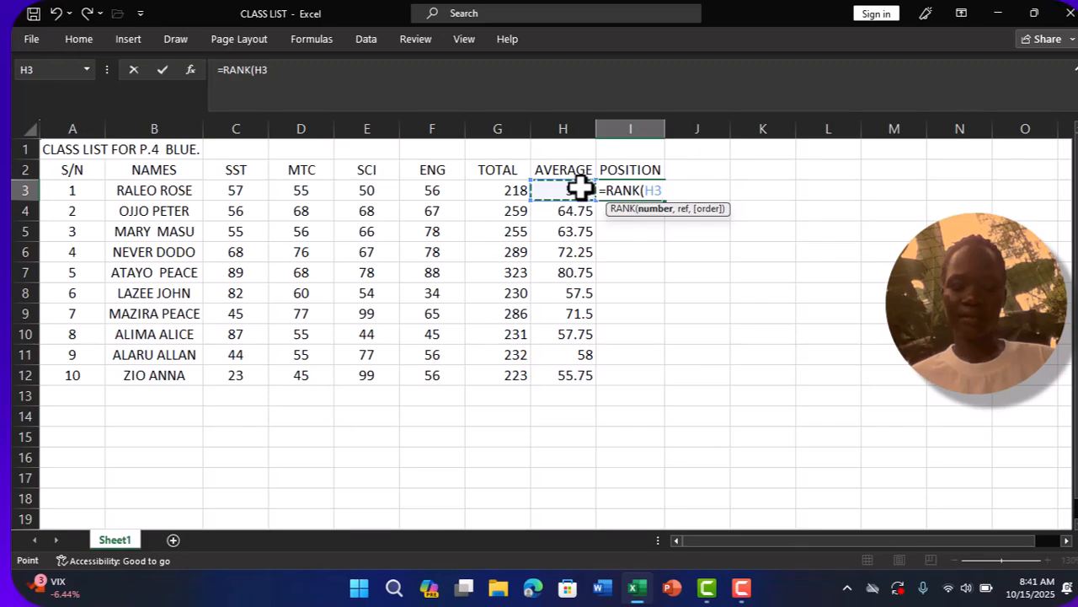
{"action": "type", "text": ","}
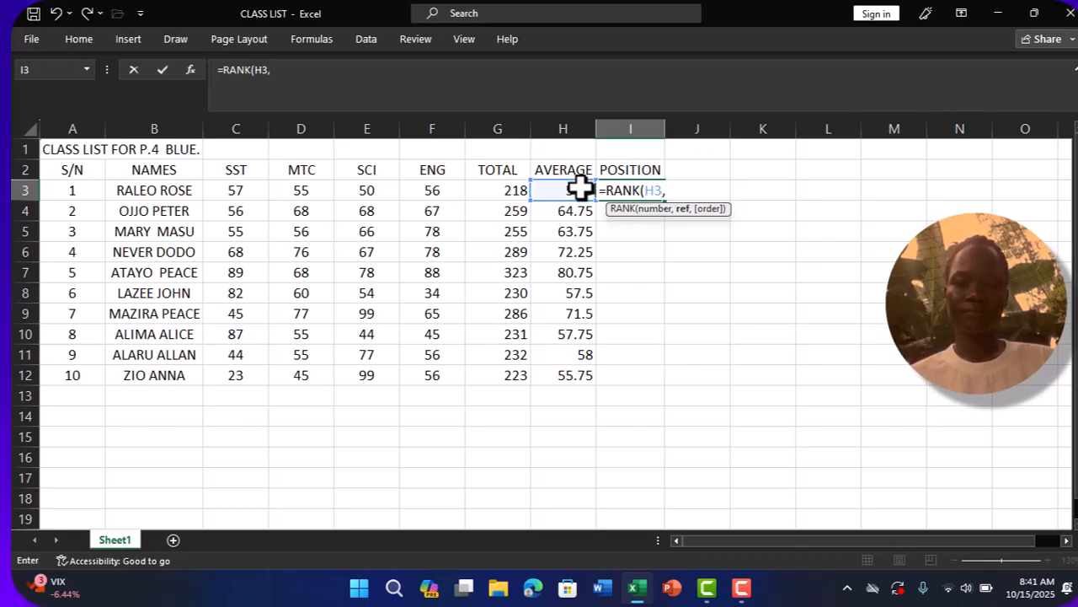
{"action": "left_click", "coordinate": [581, 189]}
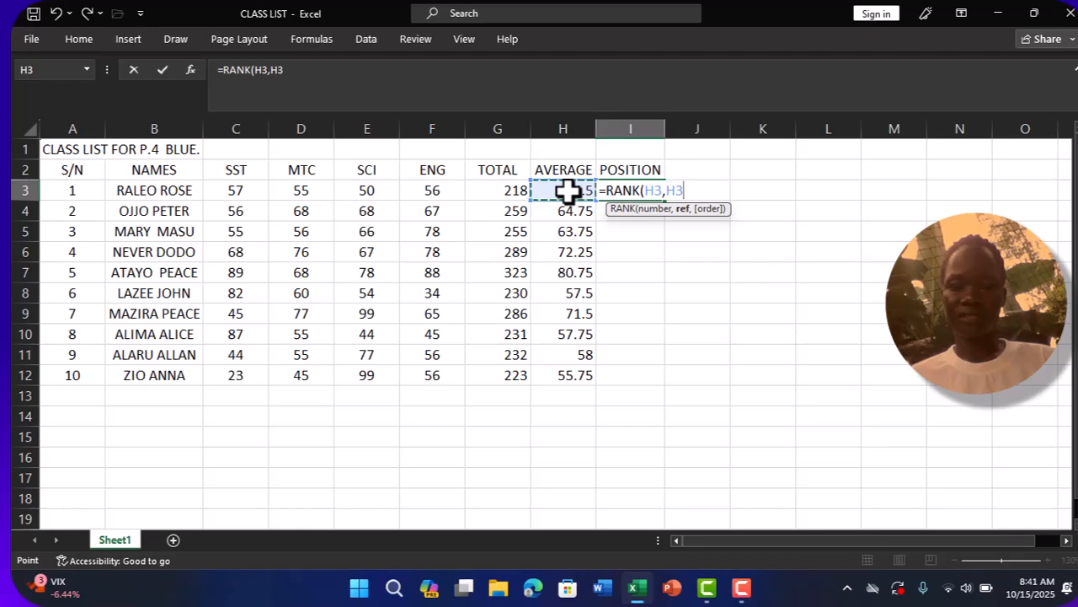
{"action": "left_click_drag", "start_coordinate": [567, 192], "coordinate": [578, 367]}
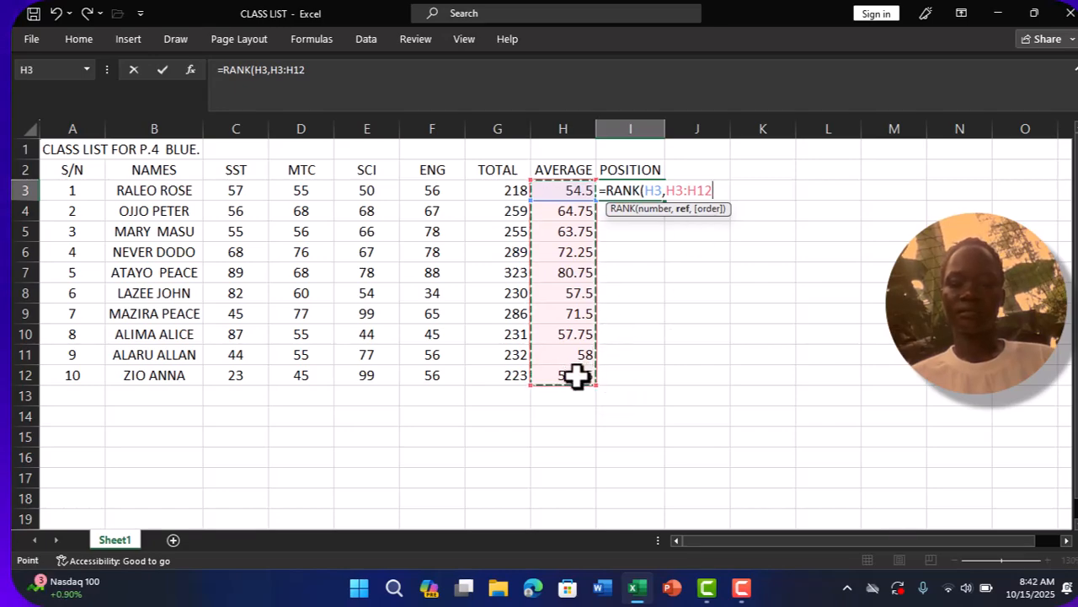
- Make the reference range in the I3 RANK formula absolute as $H$3:$H$12
{"action": "left_click", "coordinate": [662, 190]}
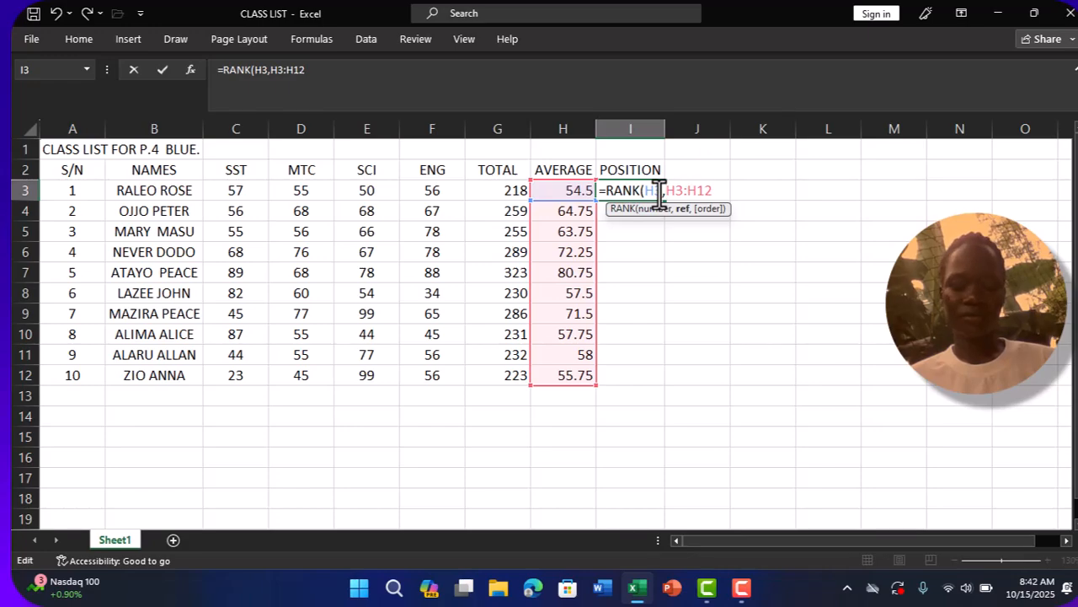
{"action": "type", "text": "$H"}
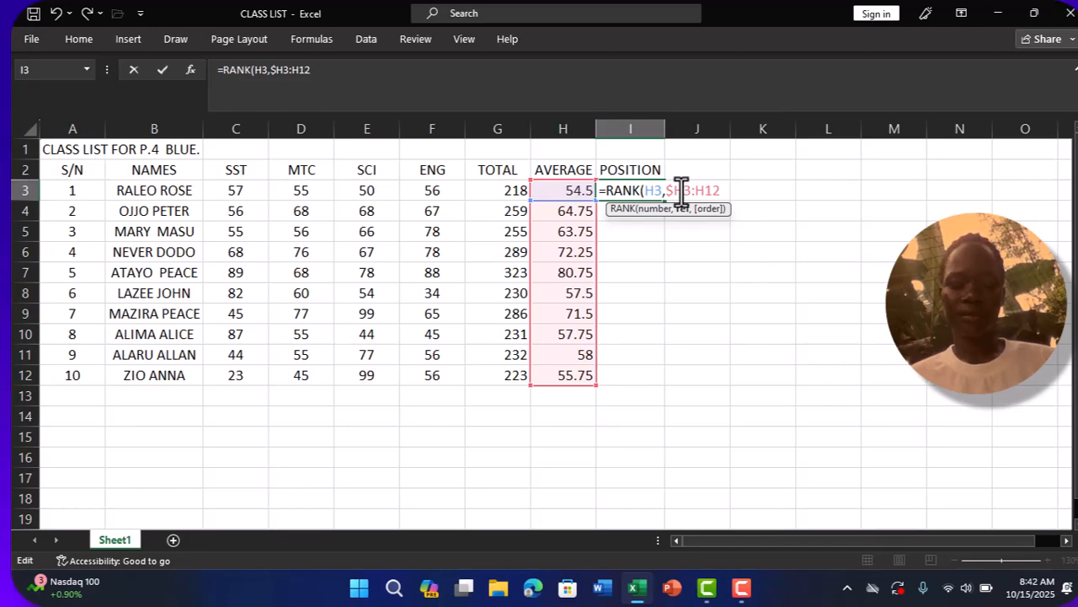
{"action": "type", "text": "$"}
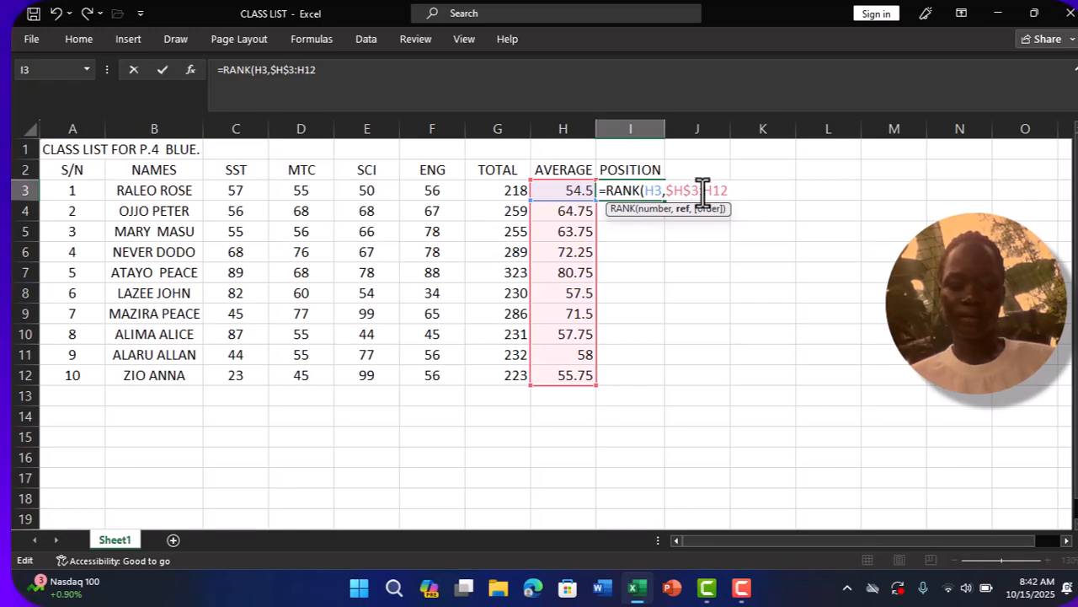
{"action": "left_click", "coordinate": [703, 190]}
{"action": "type", "text": "$"}
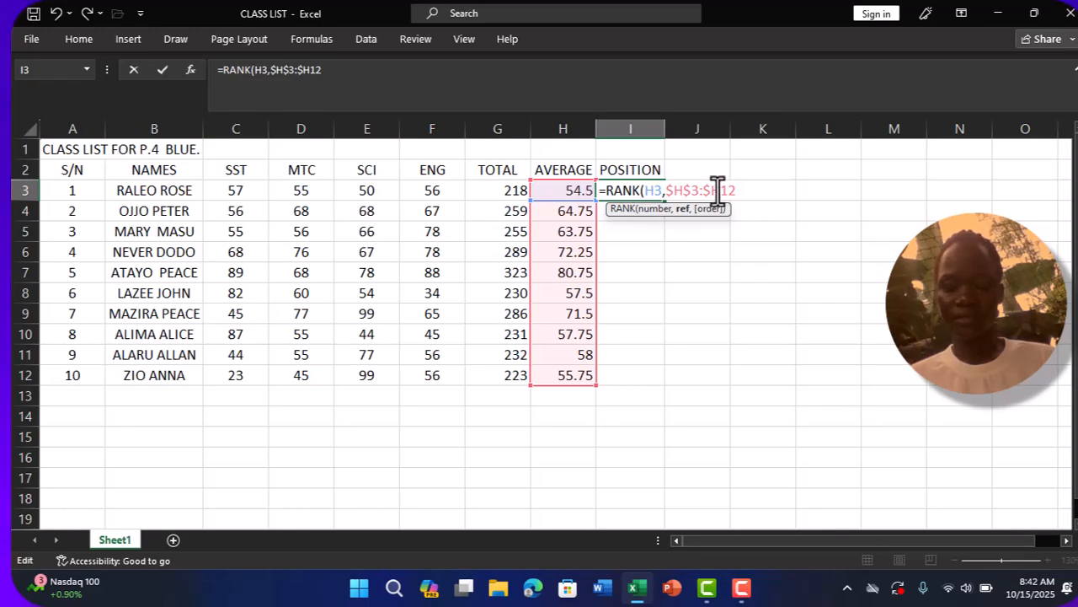
{"action": "type", "text": "$"}
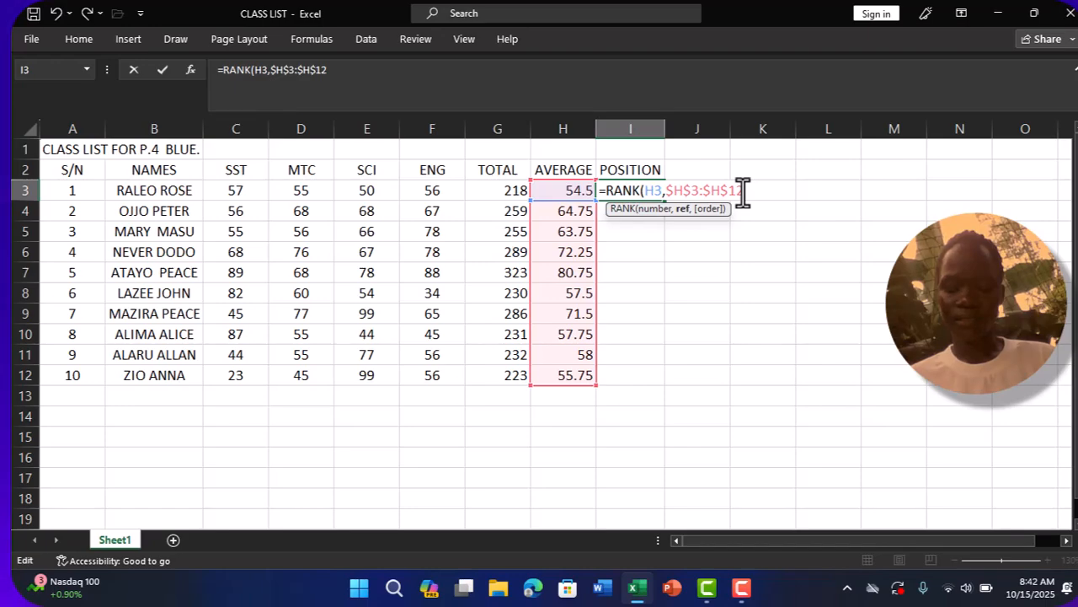
- Complete the I3 formula with descending order as =RANK(H3,$H$3:$H$12,0) and fill it down the POSITION column to row 12
{"action": "type", "text": ","}
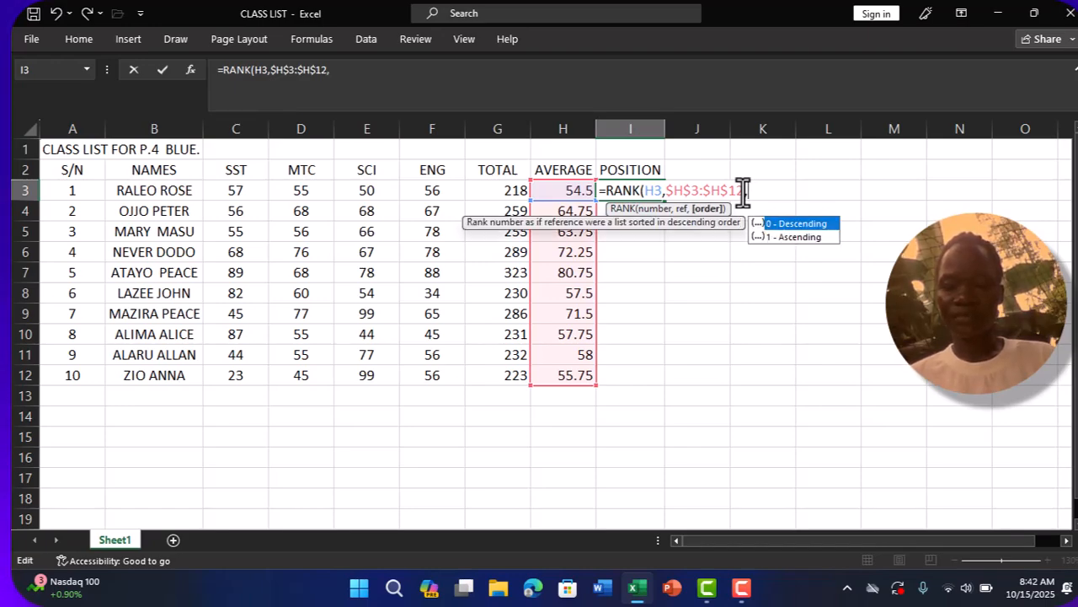
{"action": "left_click", "coordinate": [770, 222]}
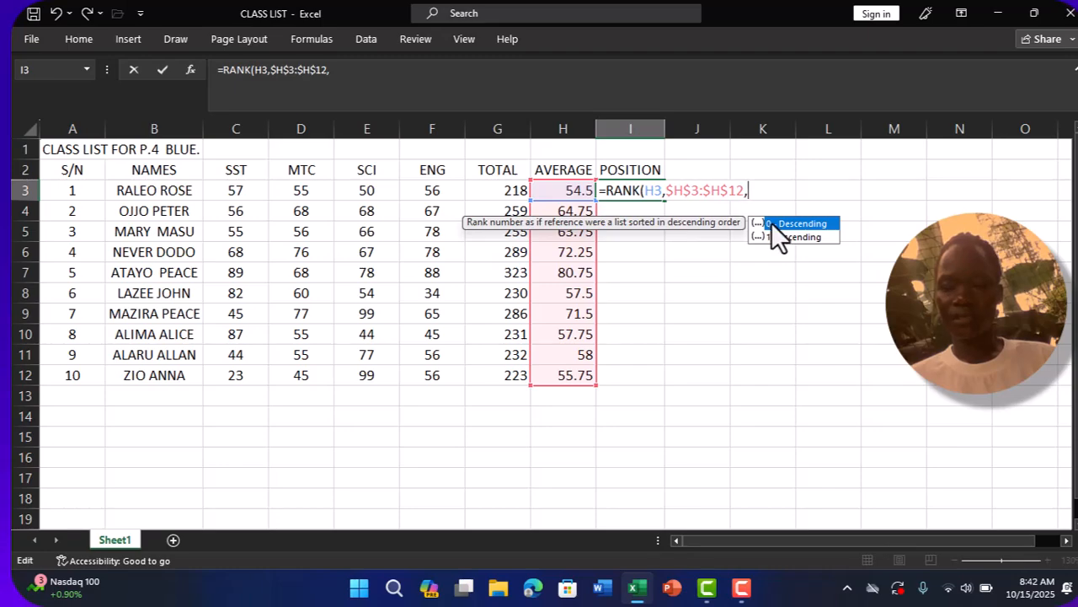
{"action": "double_click", "coordinate": [771, 221]}
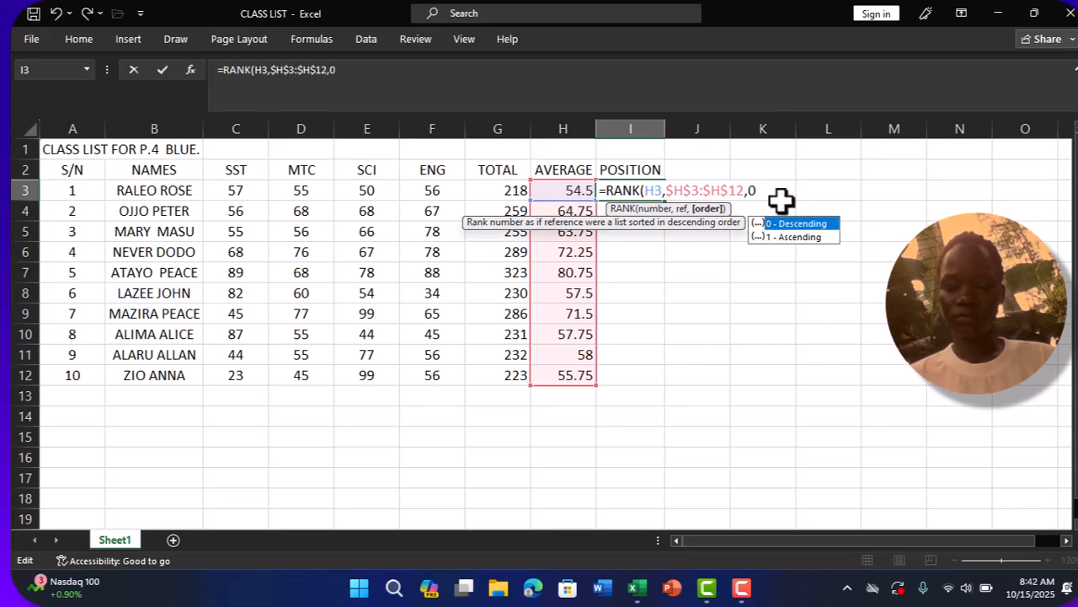
{"action": "type", "text": ")"}
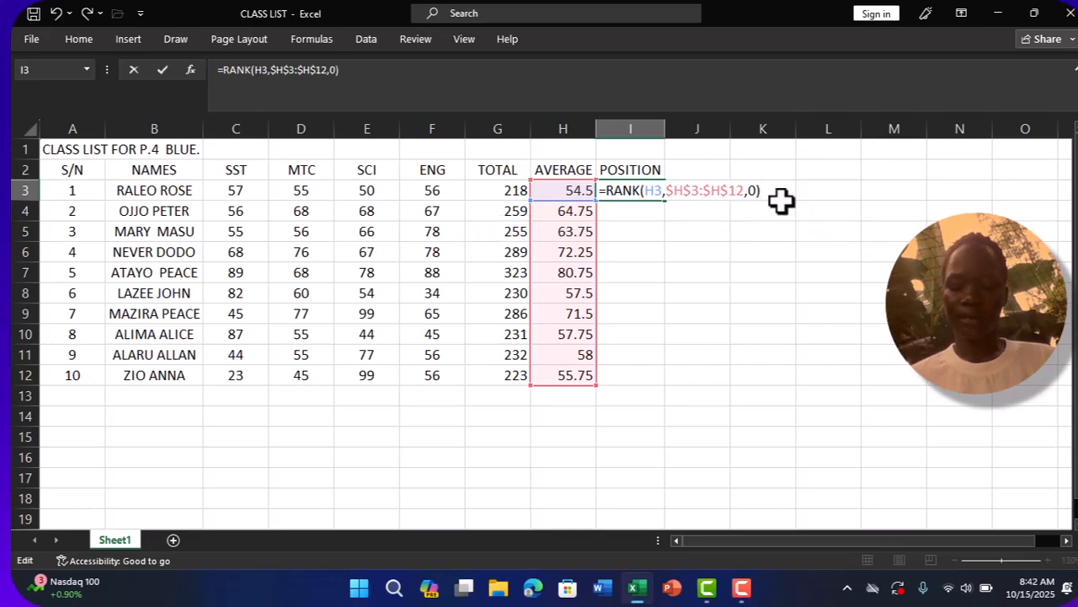
{"action": "key", "text": "Return"}
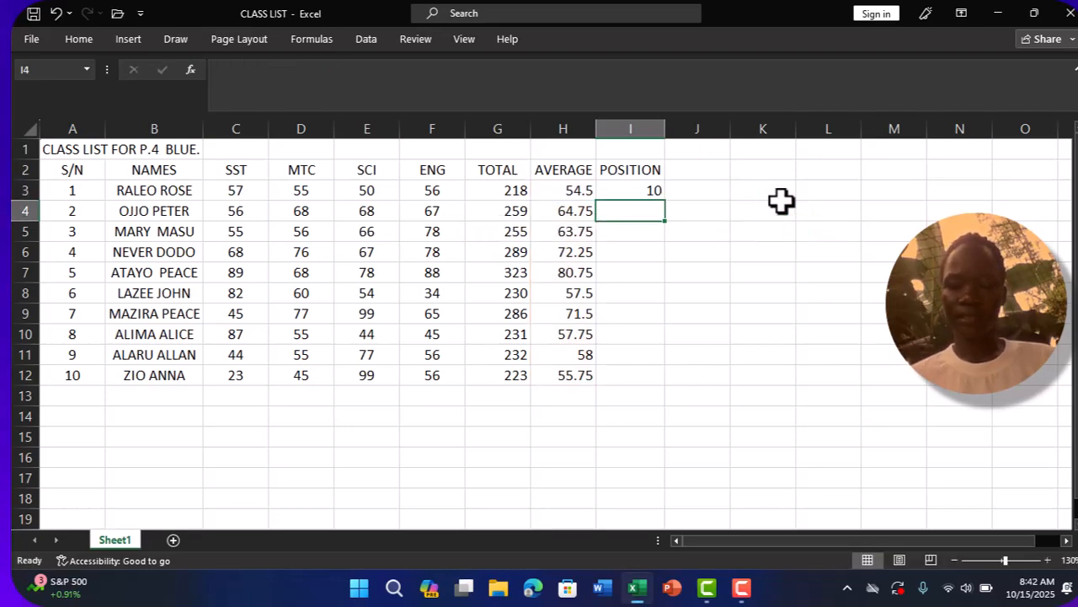
{"action": "left_click", "coordinate": [650, 192]}
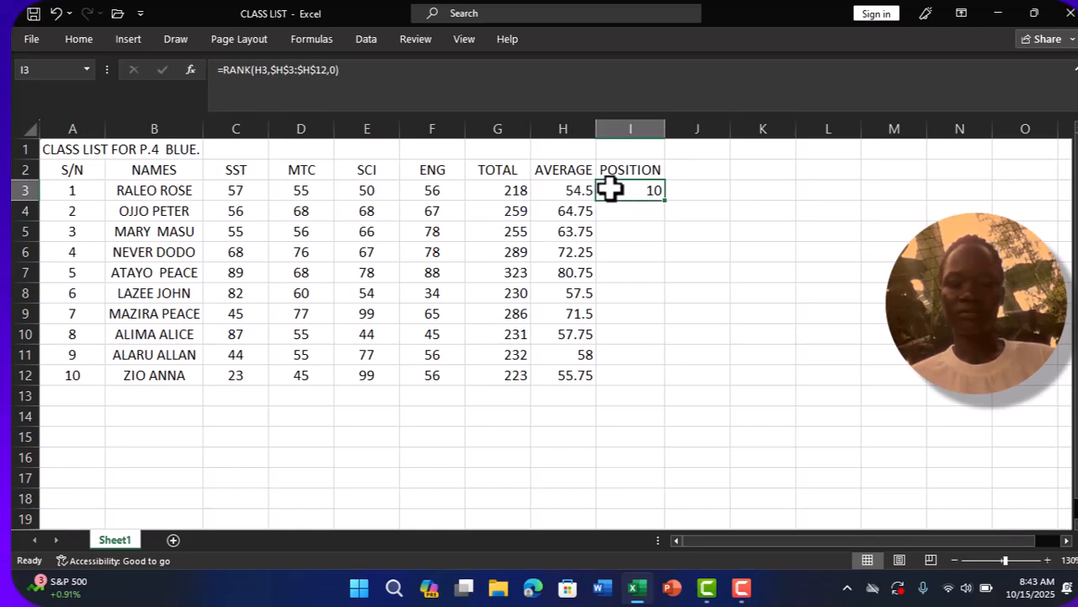
{"action": "double_click", "coordinate": [666, 202]}
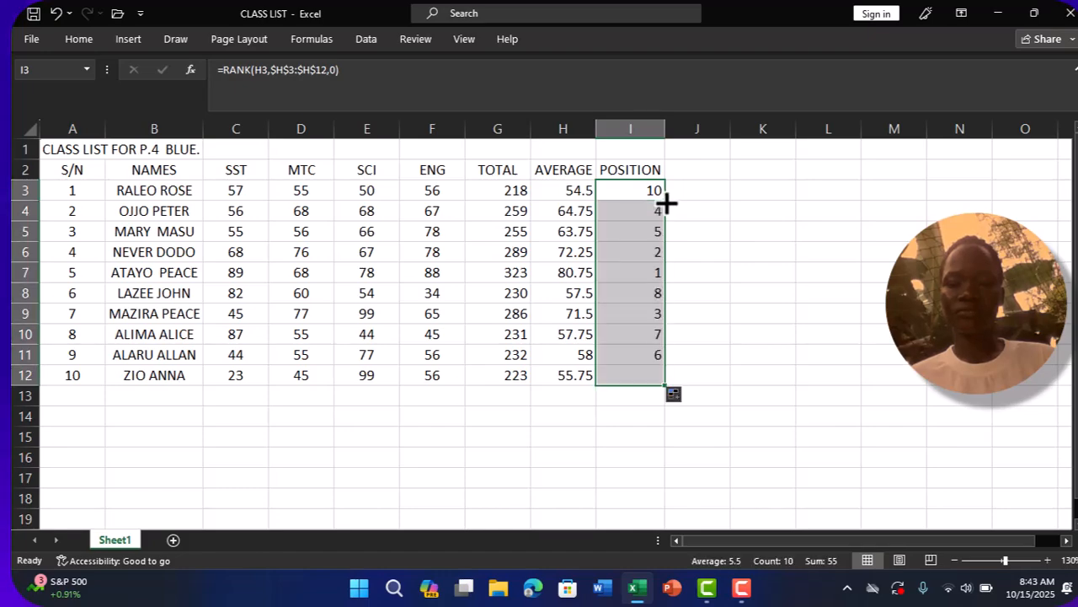